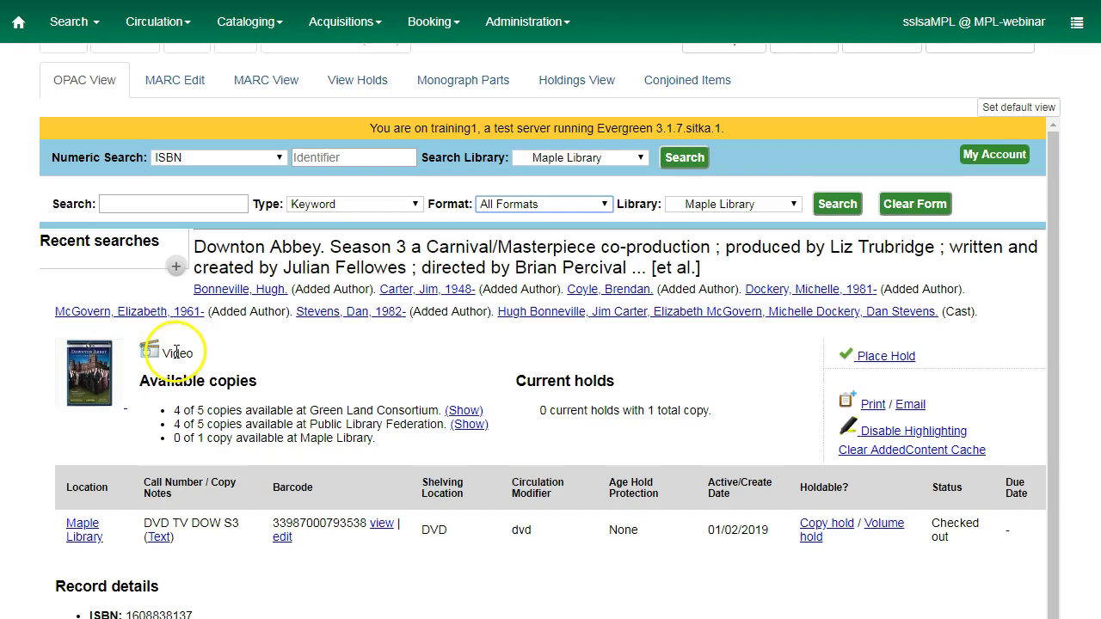
Step: In the MARC editor, insert a new empty 007 field above the 008 field
left_click(169, 95)
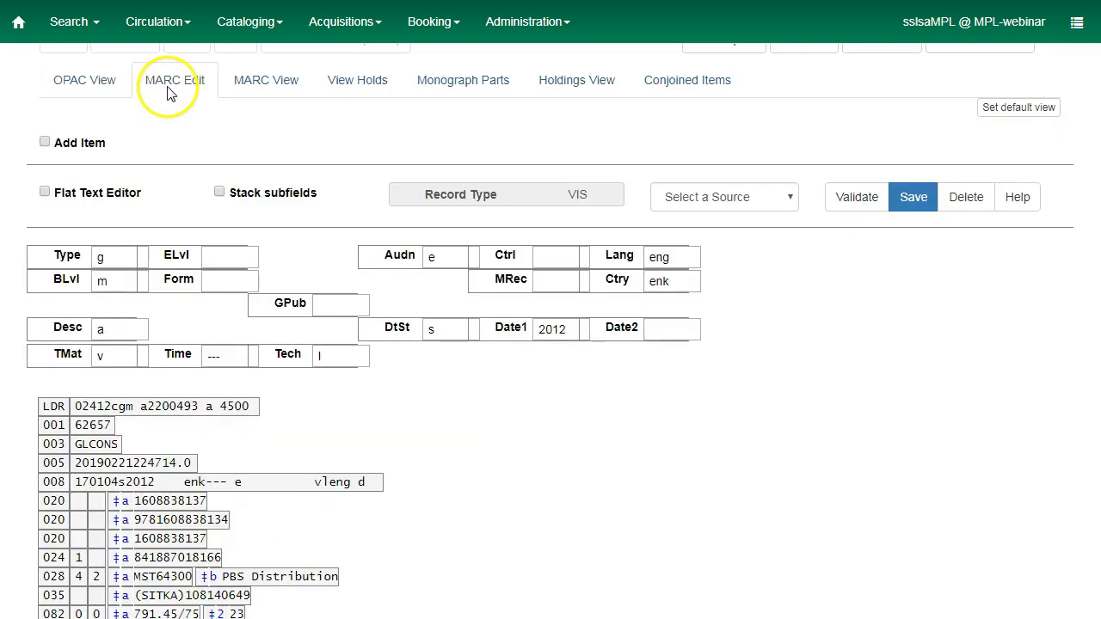
left_click(44, 481)
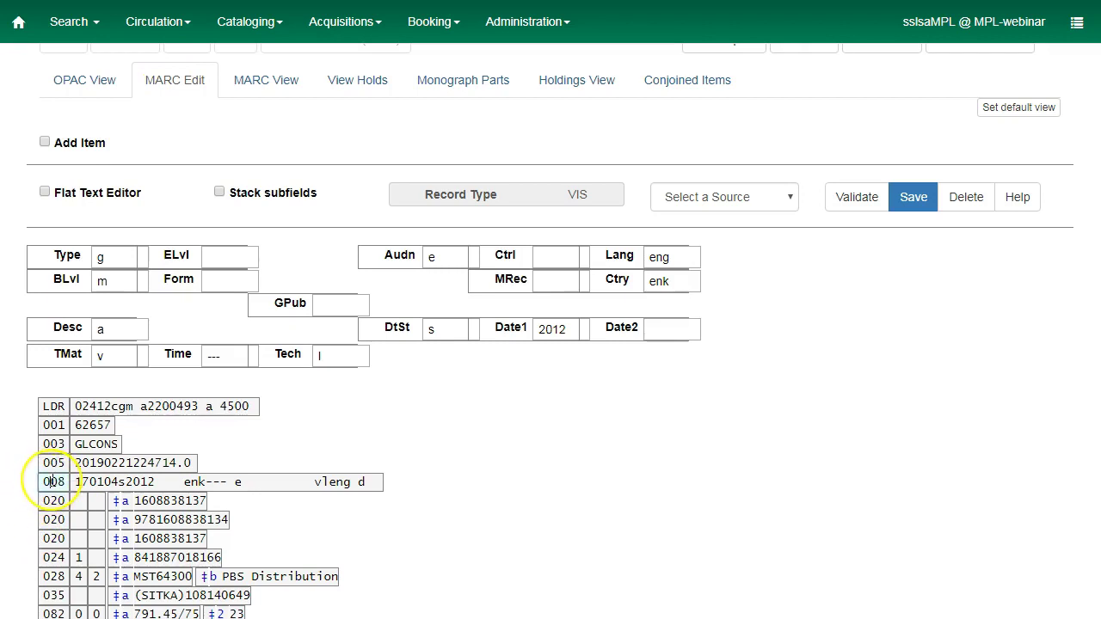
right_click(50, 482)
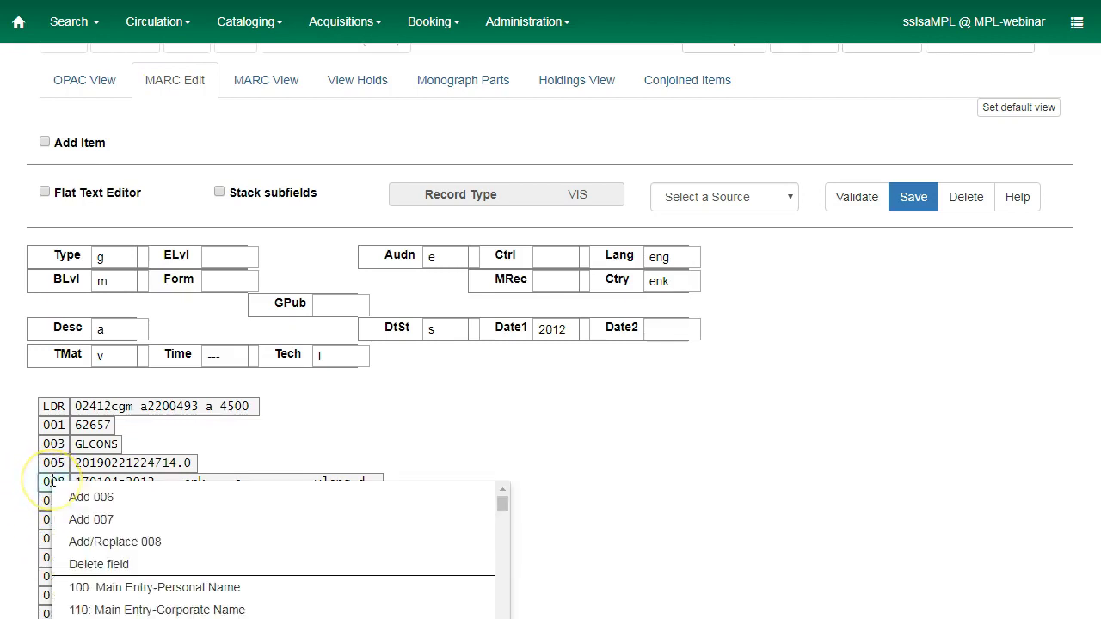
left_click(88, 519)
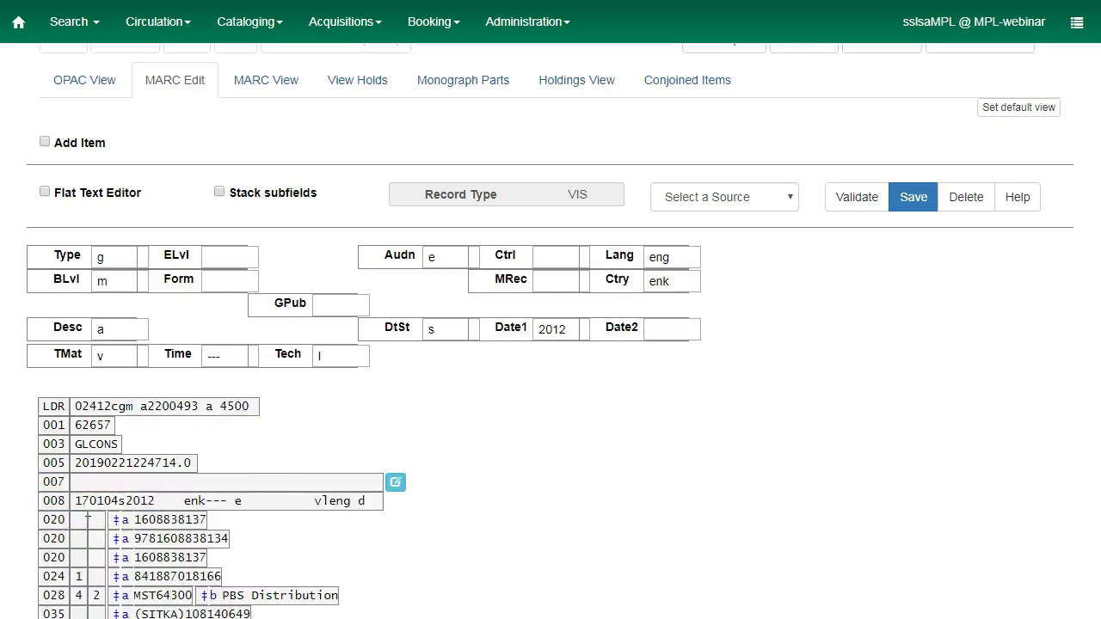
Step: Launch the Physical Characteristics Wizard for the new 007 field and list the material categories
left_click(396, 491)
left_click(396, 485)
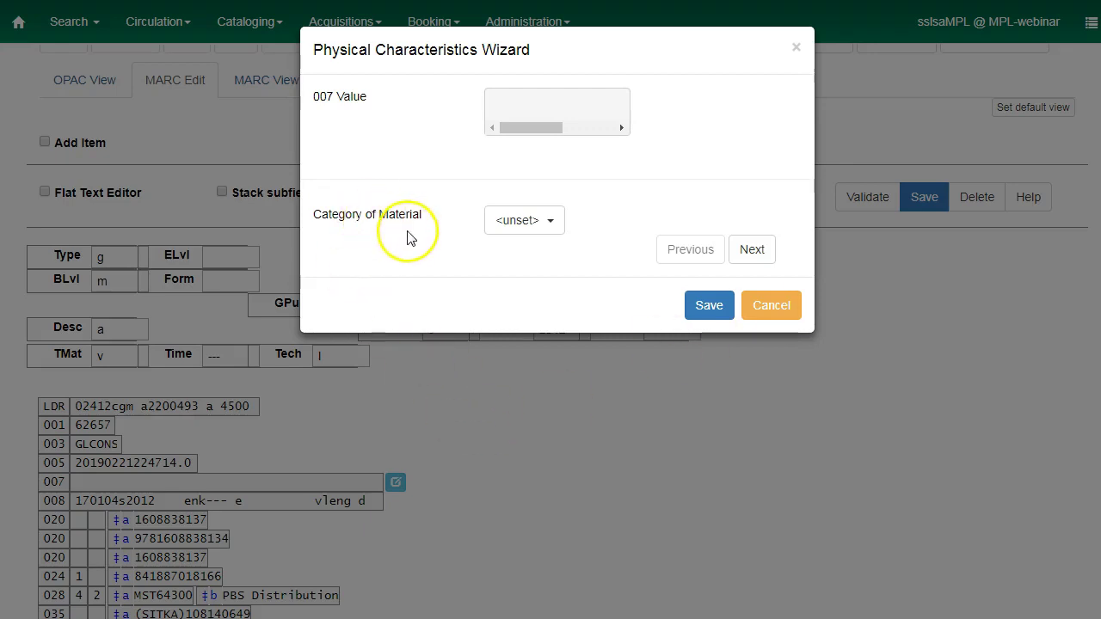
left_click(538, 240)
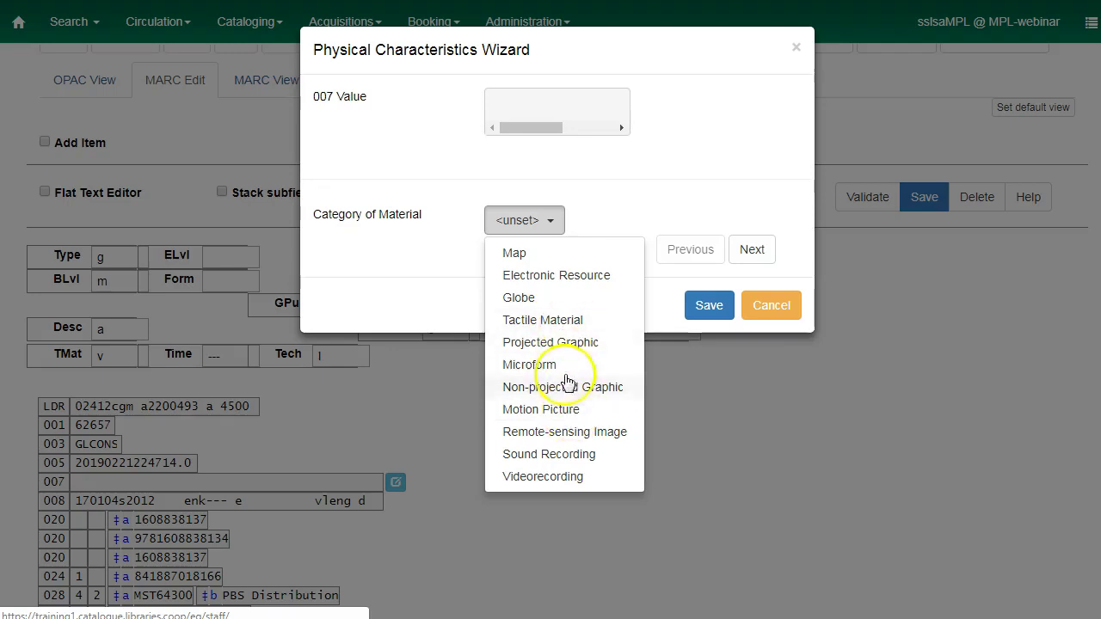
Step: Set Category of Material to Videorecording and SMD to Videodisc, giving 007 'vd'
left_click(544, 478)
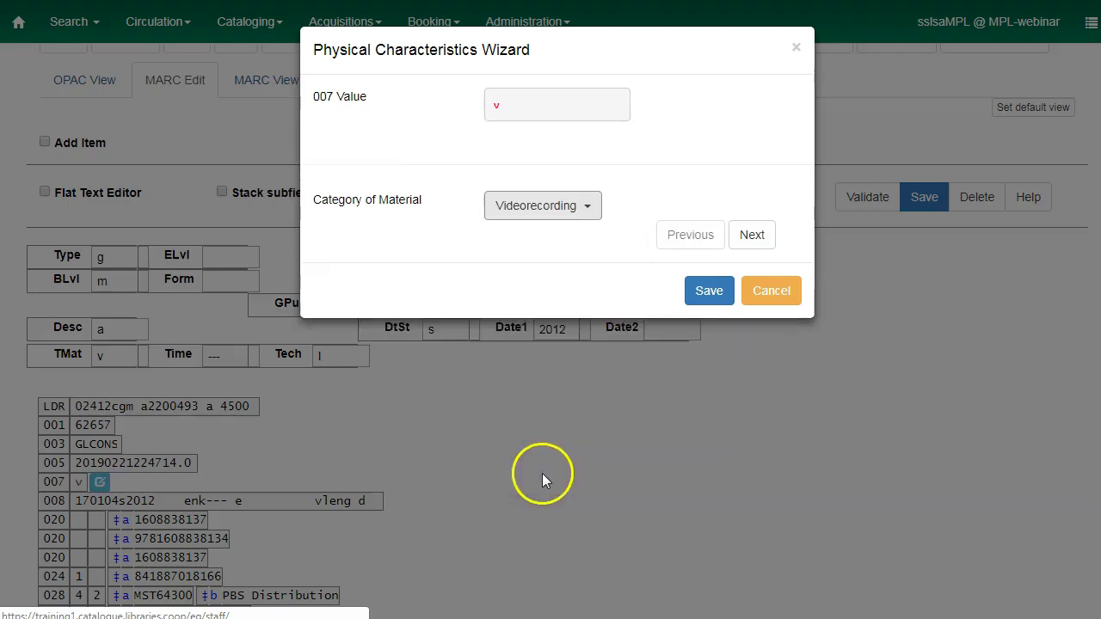
left_click(753, 238)
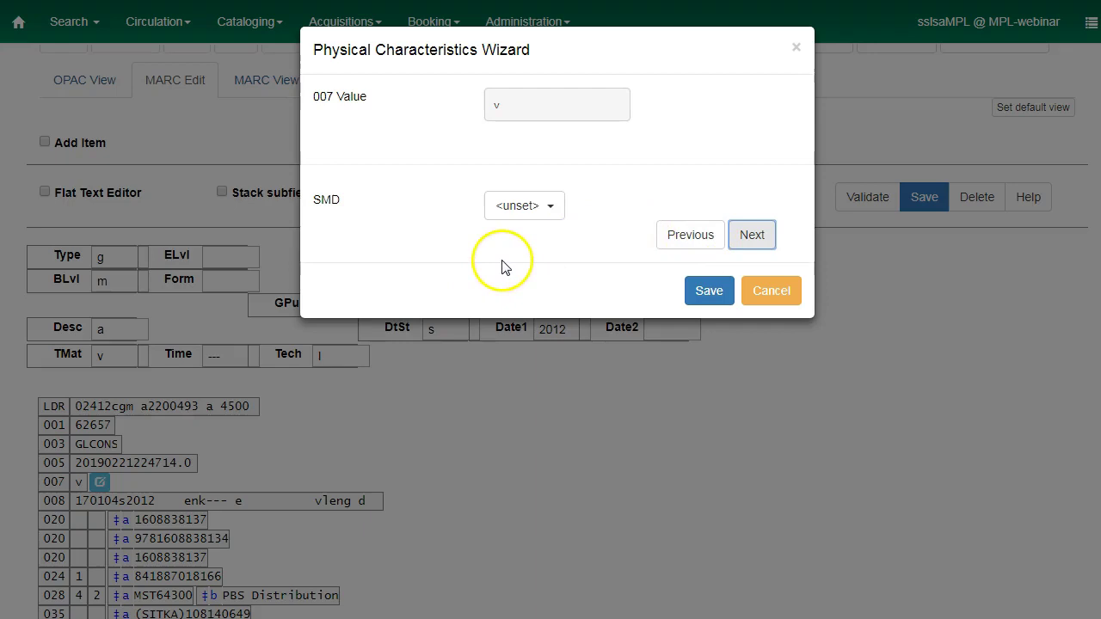
left_click(530, 203)
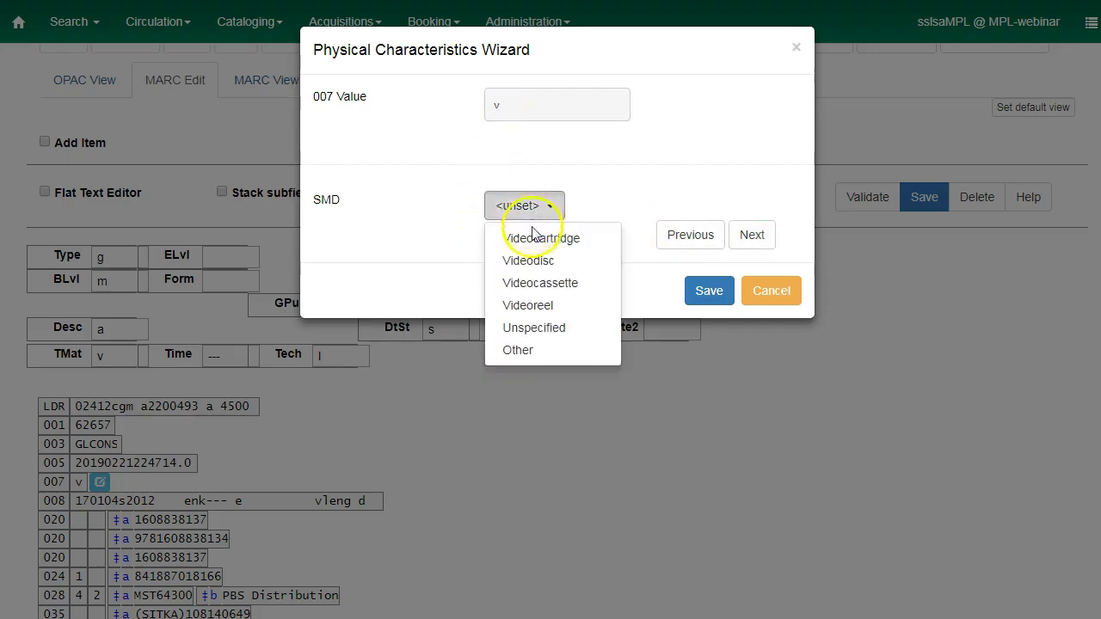
left_click(530, 260)
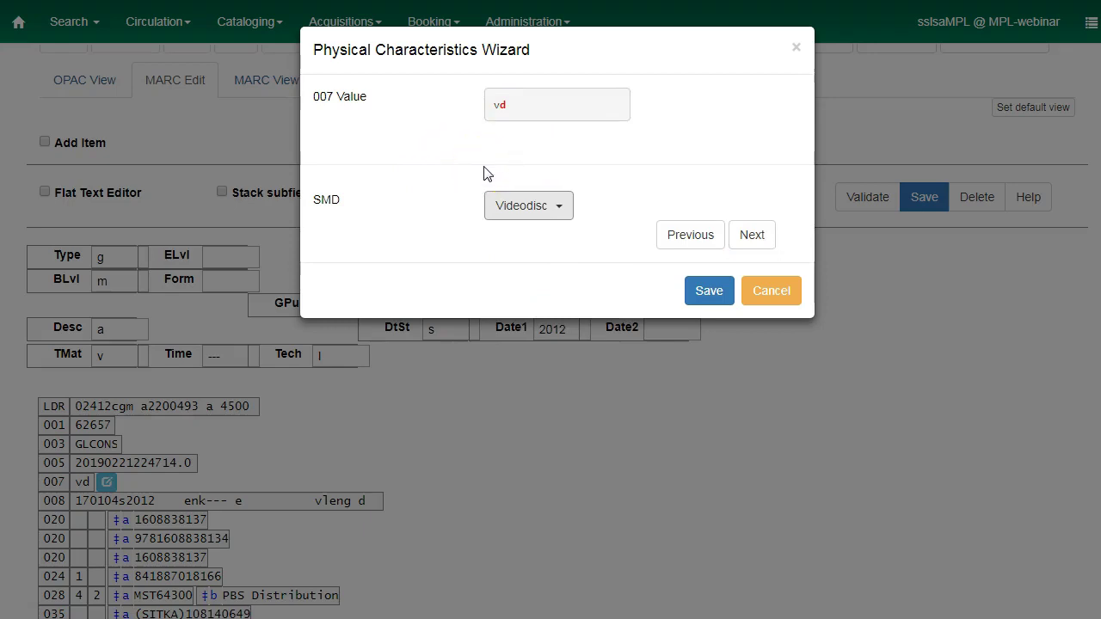
left_click(504, 118)
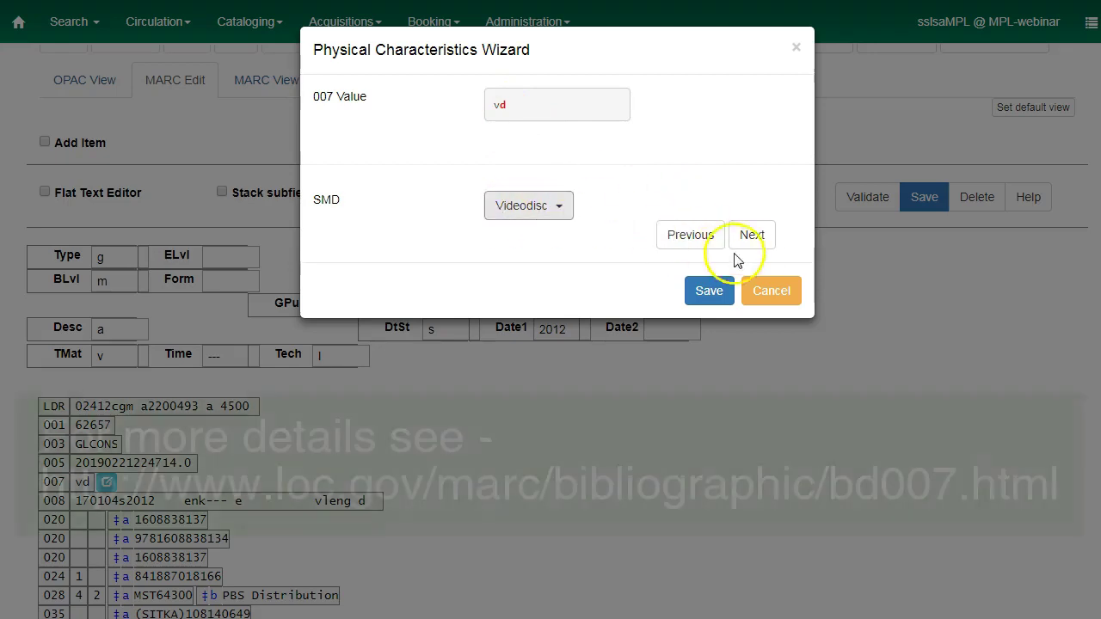
Step: Set the colour to Multicolored and the videorecording format to DVD
left_click(751, 241)
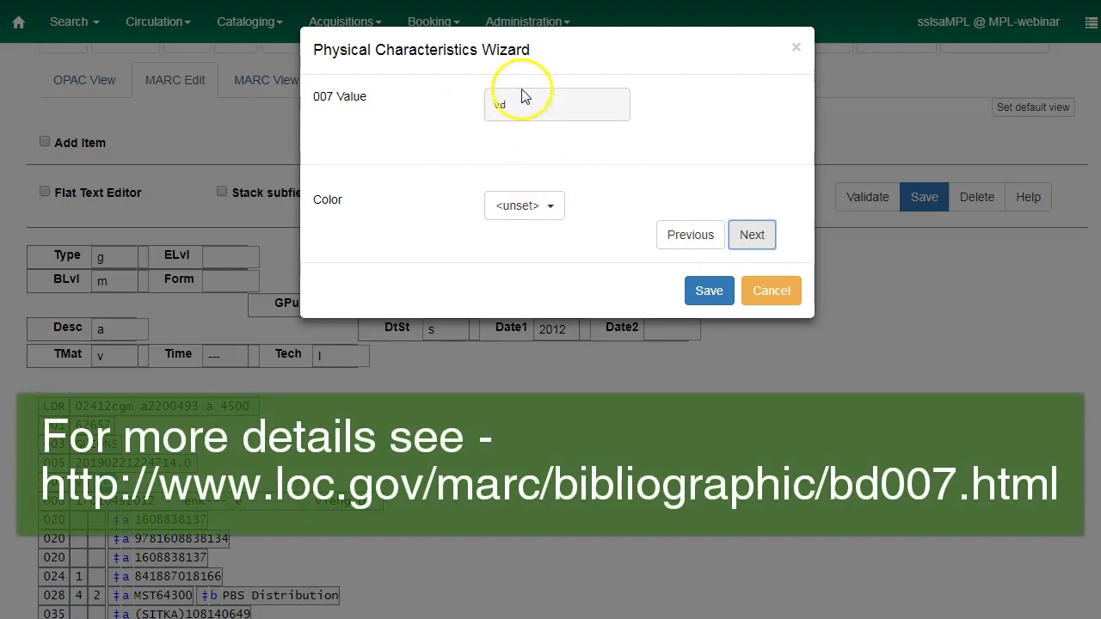
left_click(518, 210)
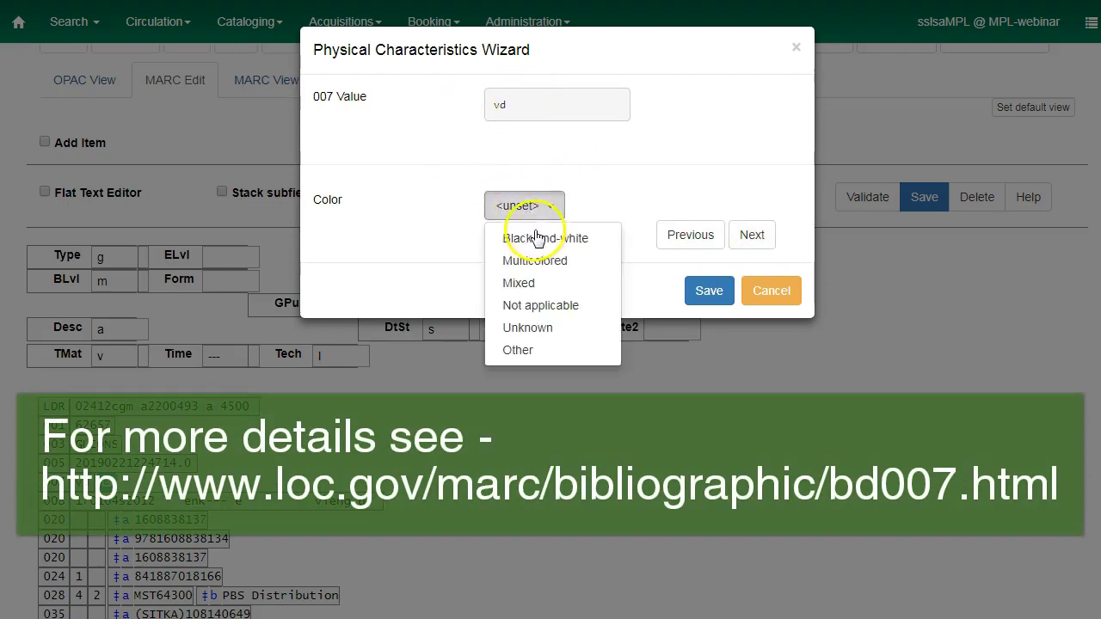
left_click(533, 262)
left_click(759, 248)
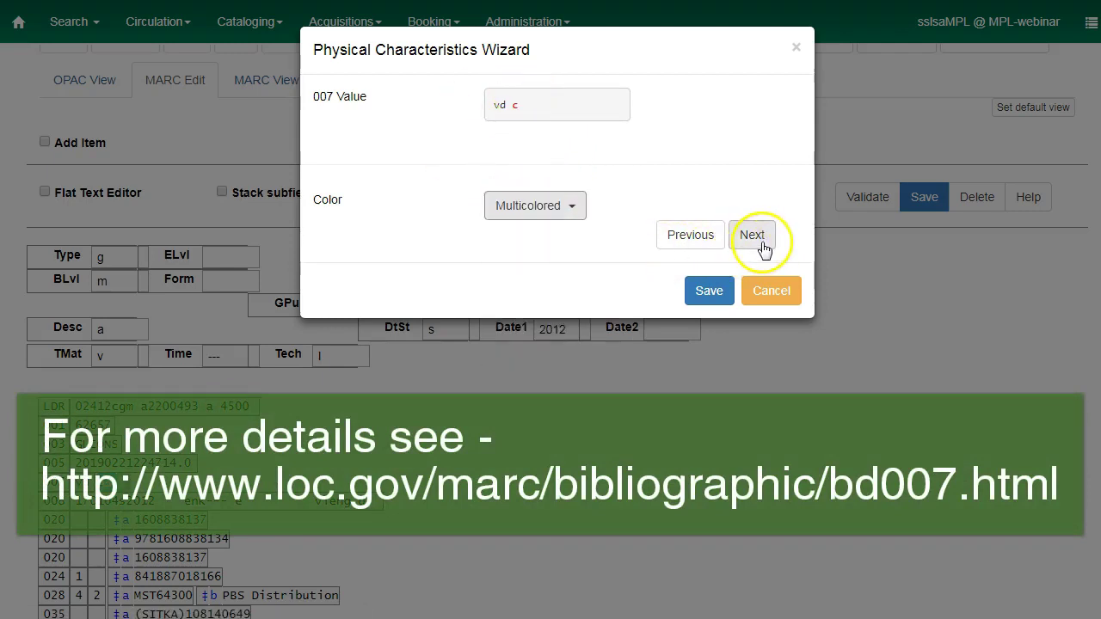
left_click(523, 205)
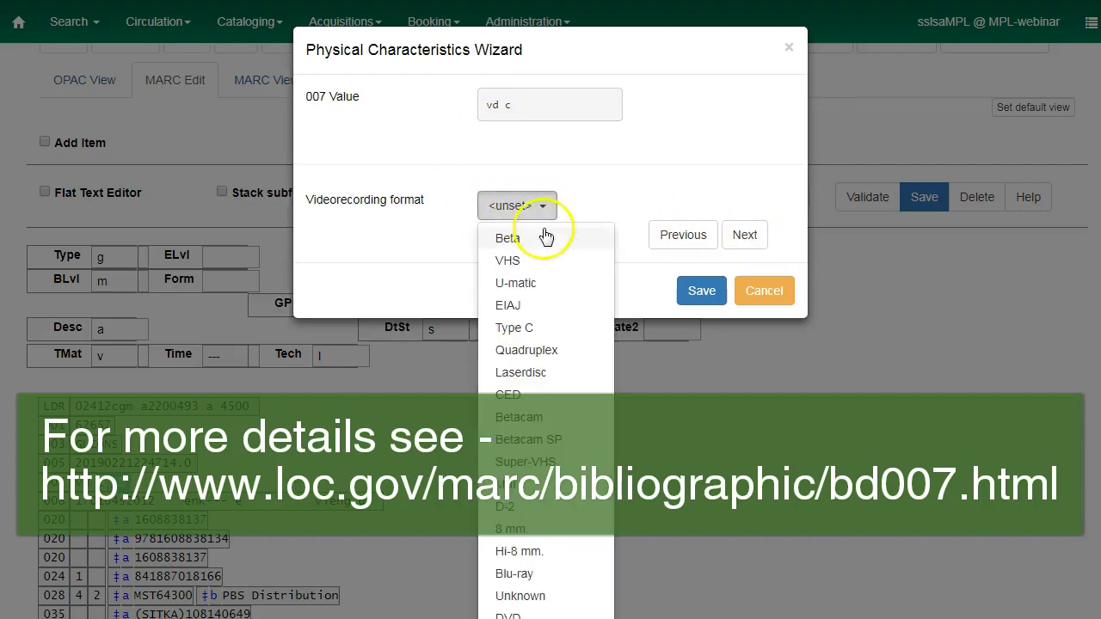
scroll(543, 233, "down", 1)
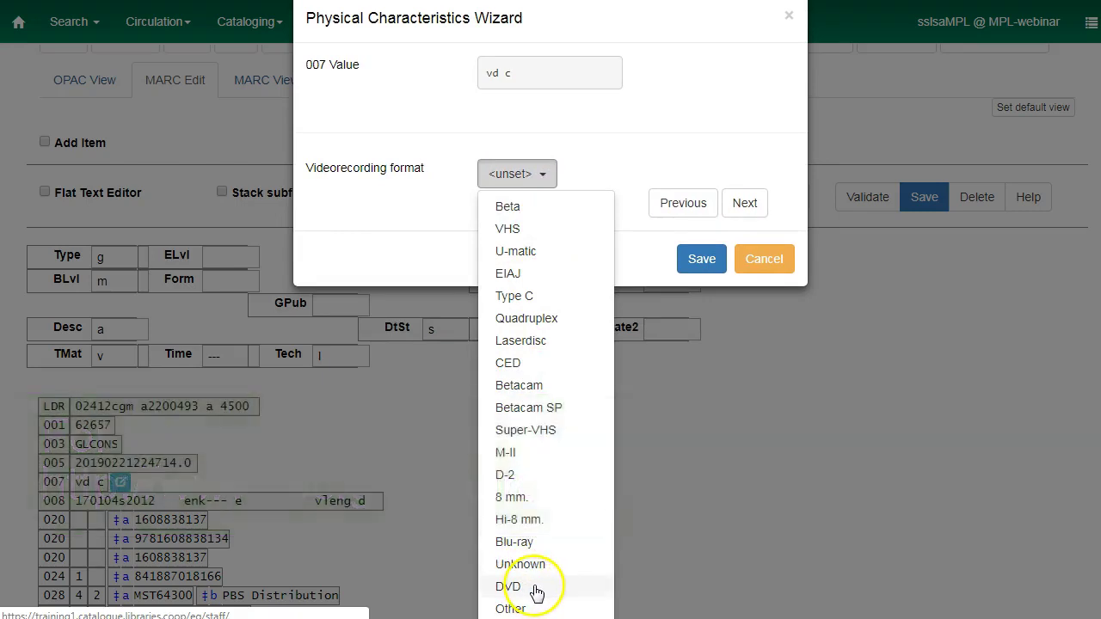
left_click(524, 589)
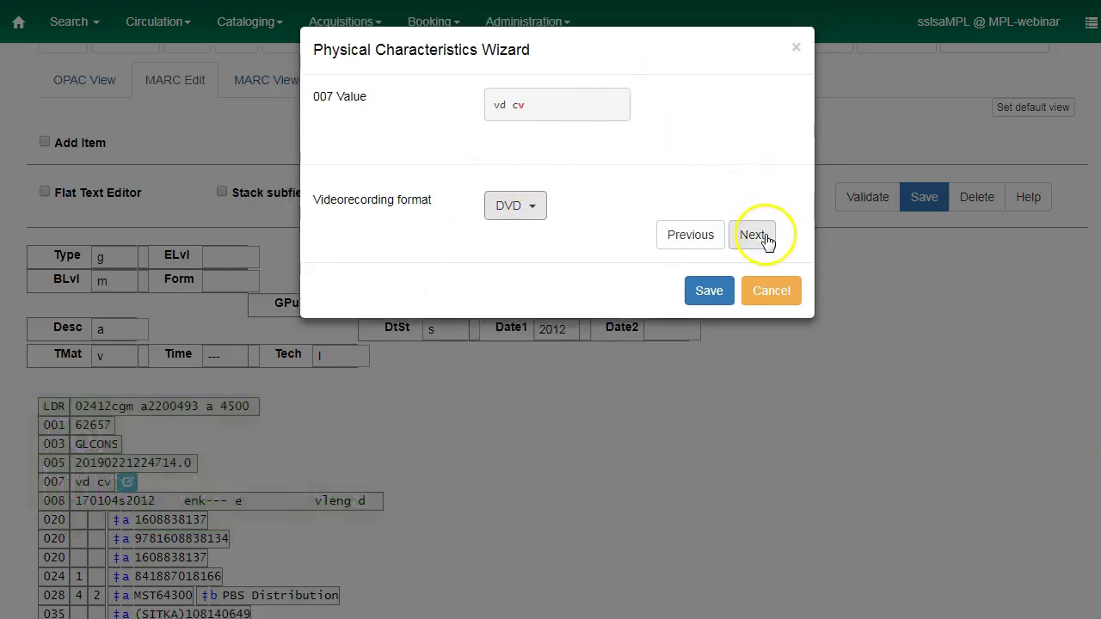
Step: Mark the sound as on the medium, making the 007 read 'vd cva'
left_click(757, 237)
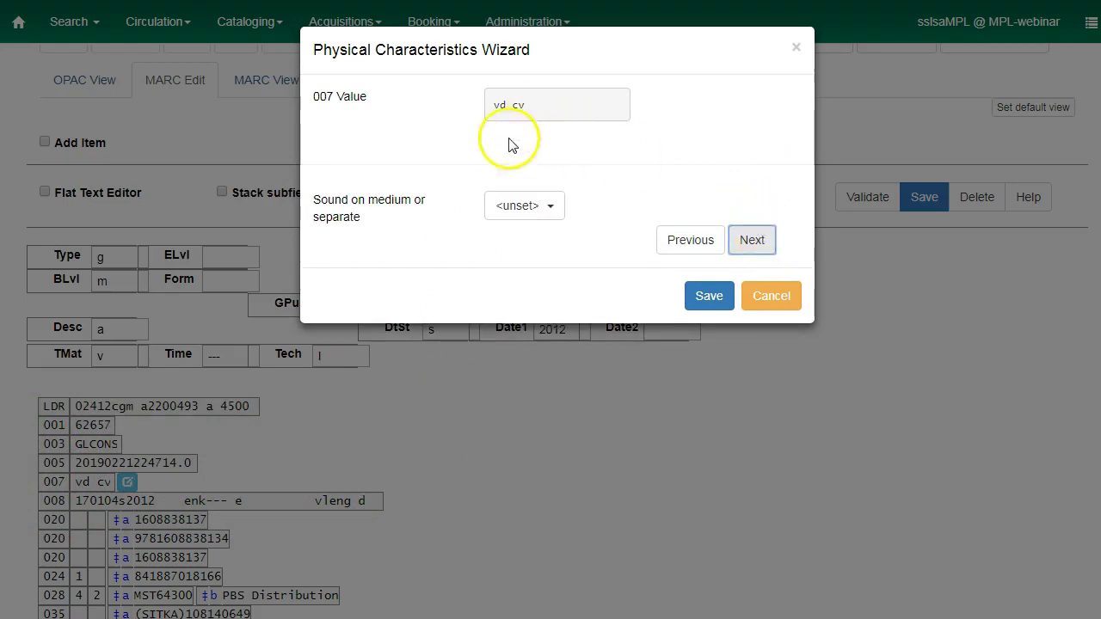
left_click(537, 213)
left_click(537, 239)
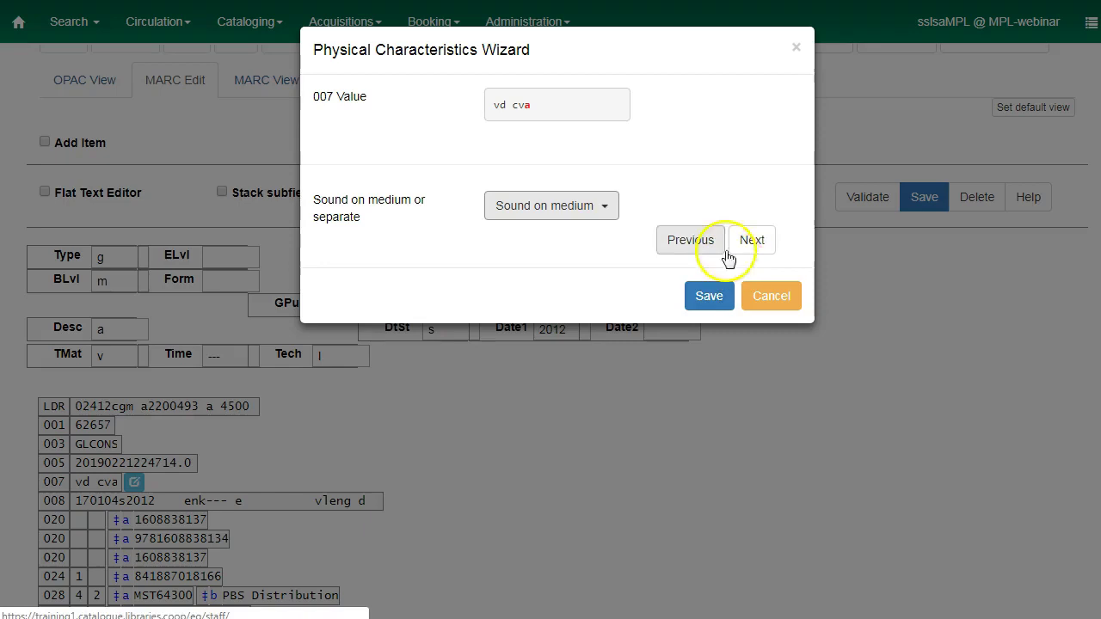
left_click(757, 247)
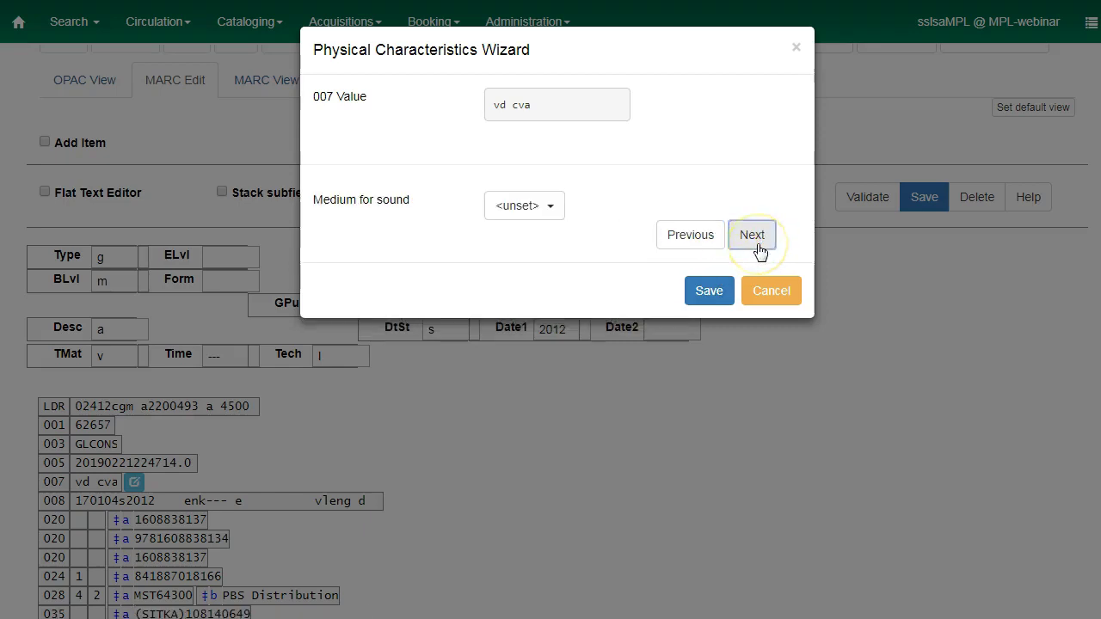
left_click(538, 219)
Step: Choose Videodisc sound medium, Other dimensions and Stereophonic playback
left_click(533, 406)
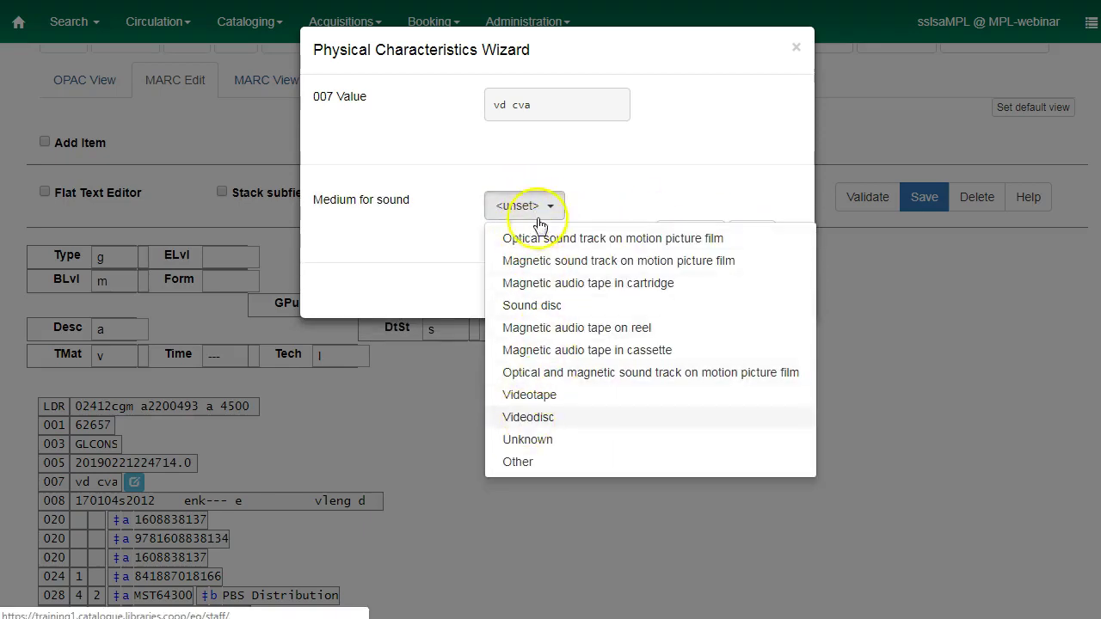
left_click(763, 238)
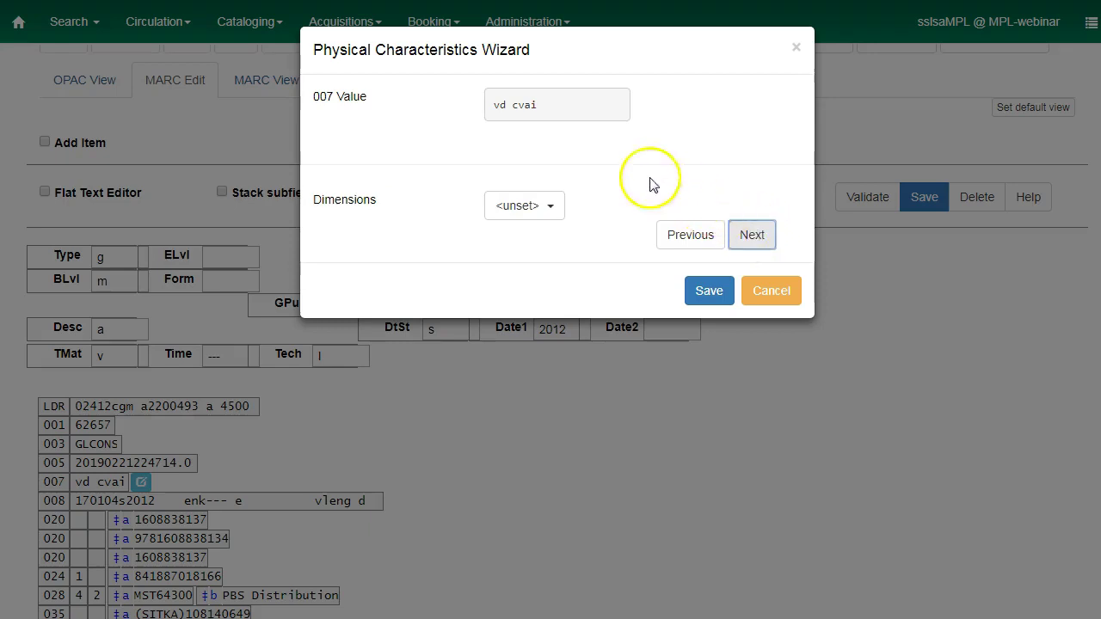
left_click(520, 205)
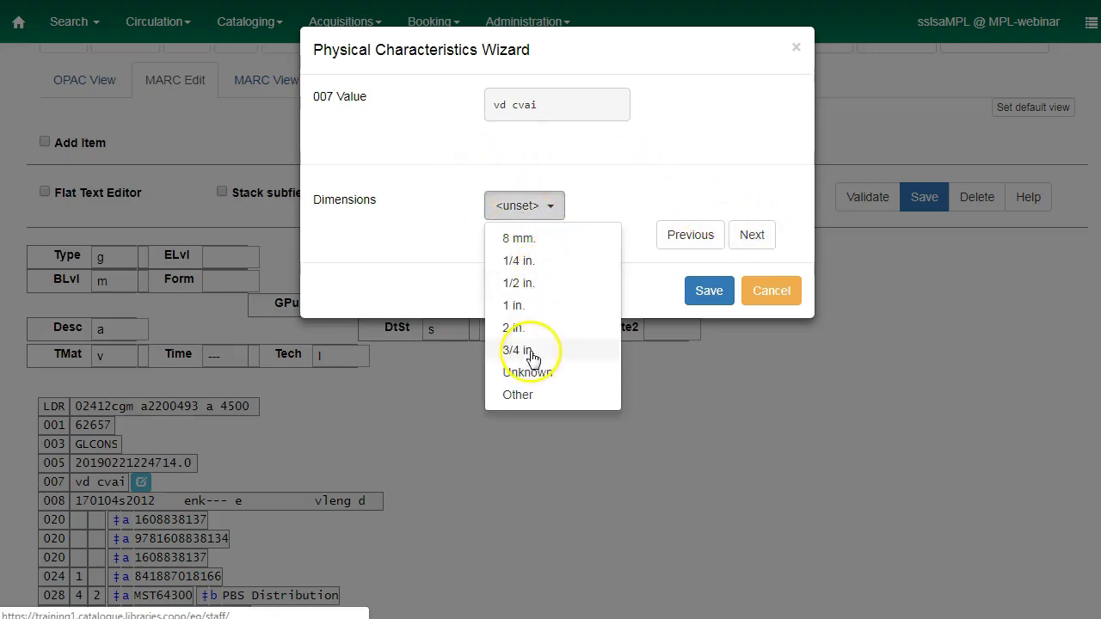
left_click(537, 394)
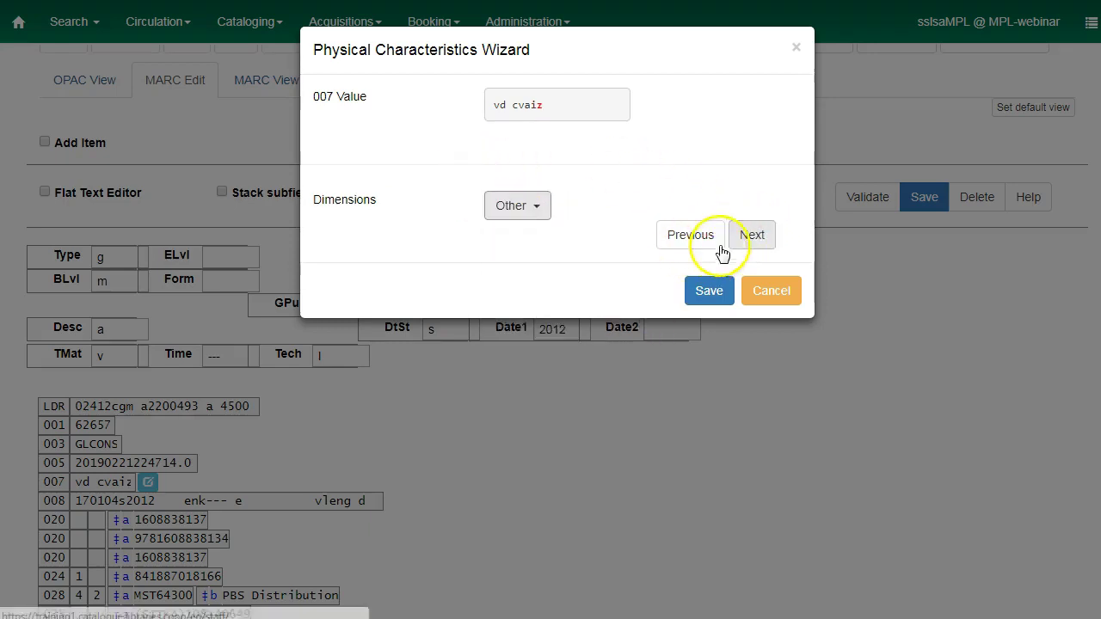
left_click(750, 238)
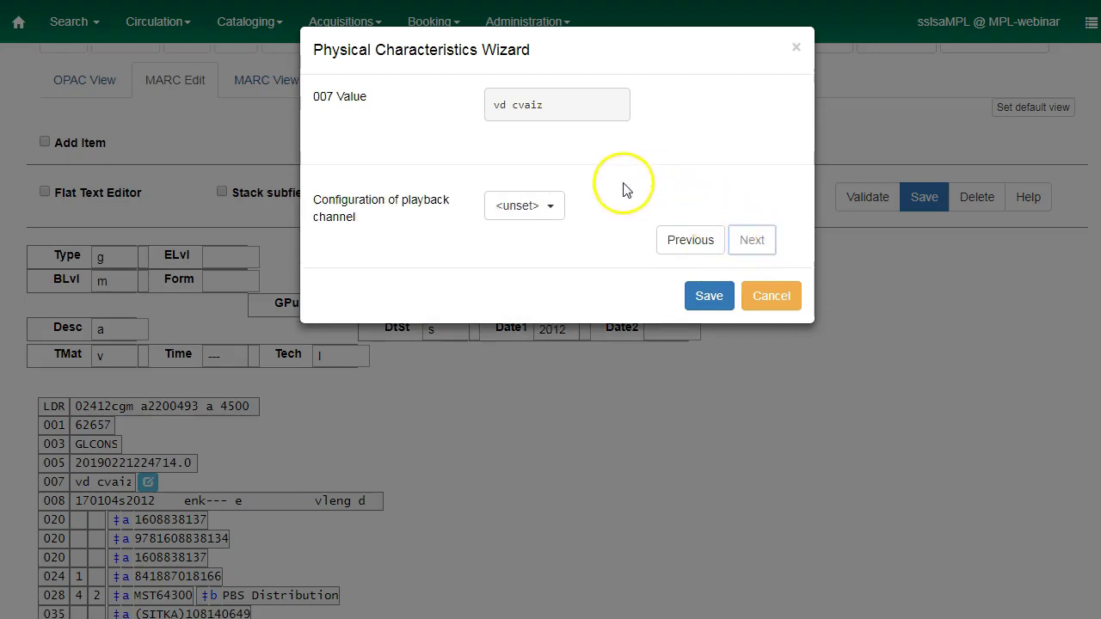
left_click(524, 207)
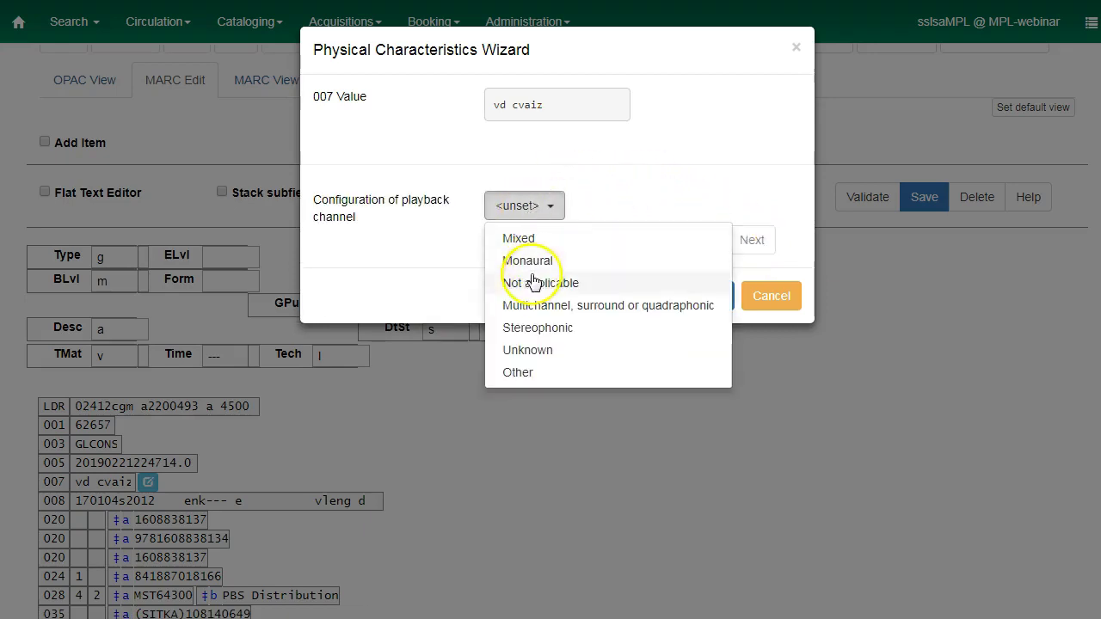
left_click(540, 334)
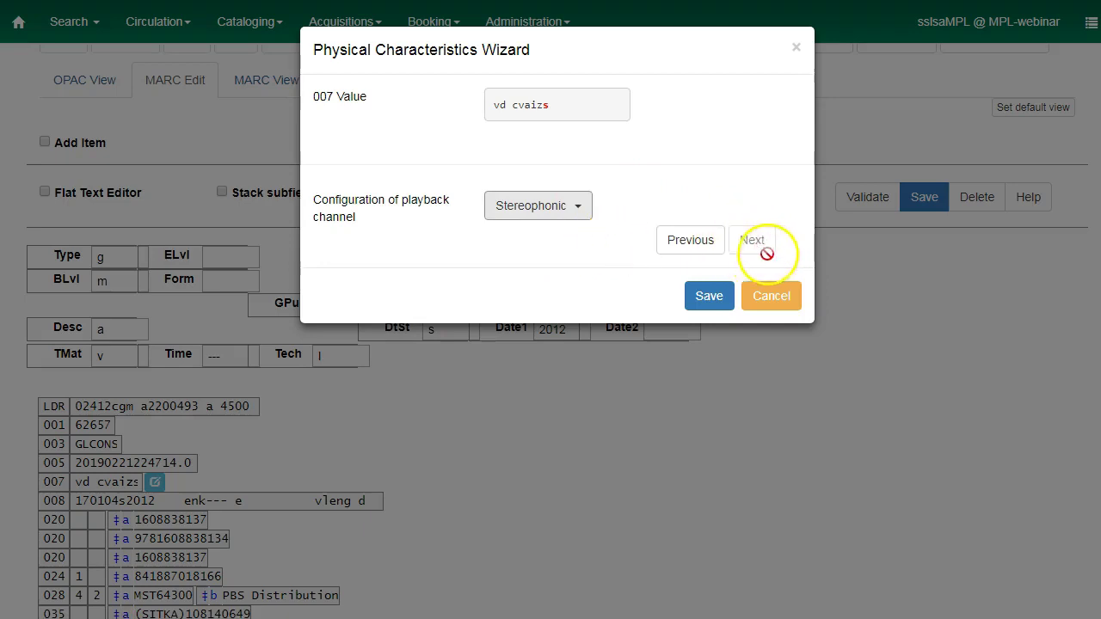
Step: Review the dimensions and sound medium settings, then return to the playback channel step
left_click(684, 249)
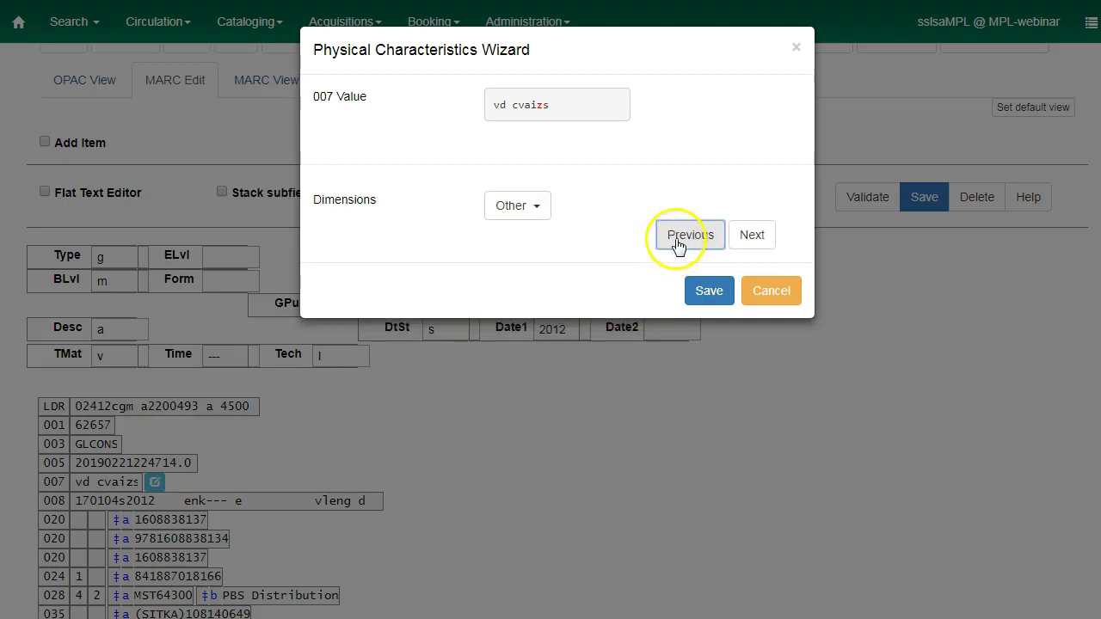
left_click(678, 247)
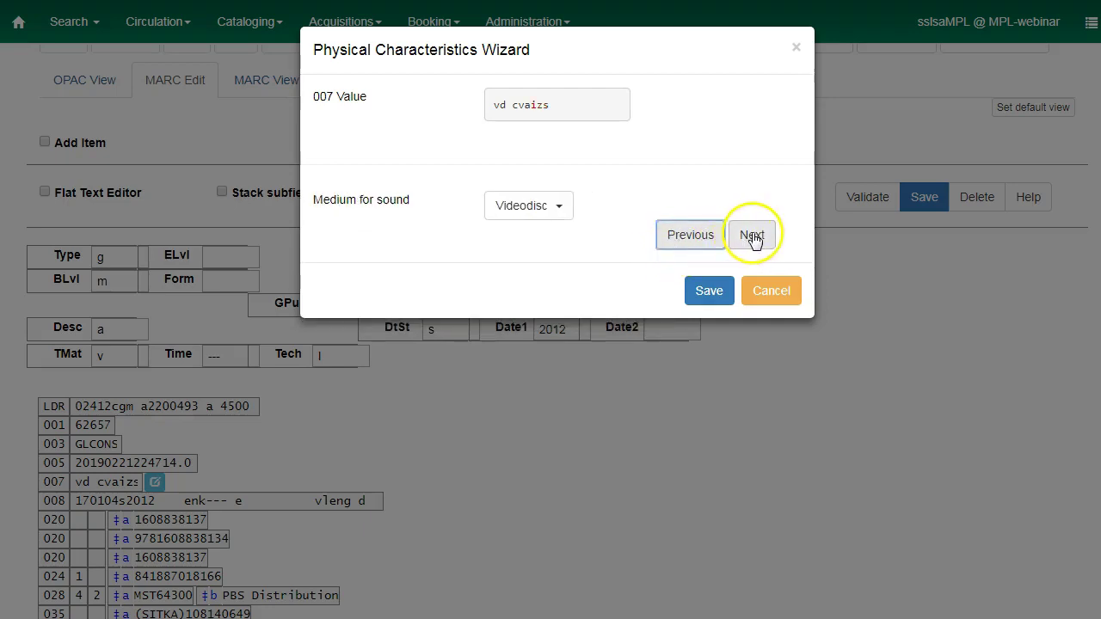
left_click(754, 240)
left_click(756, 238)
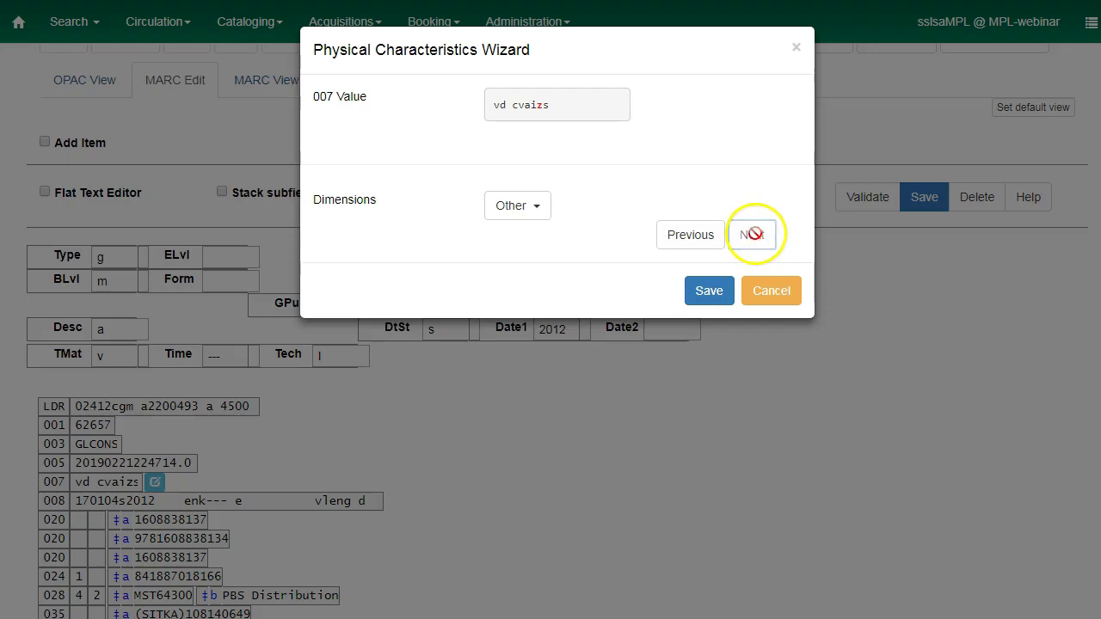
Step: Apply the 'vd cvaizs' 007 value and save the Downton Abbey record
left_click(711, 299)
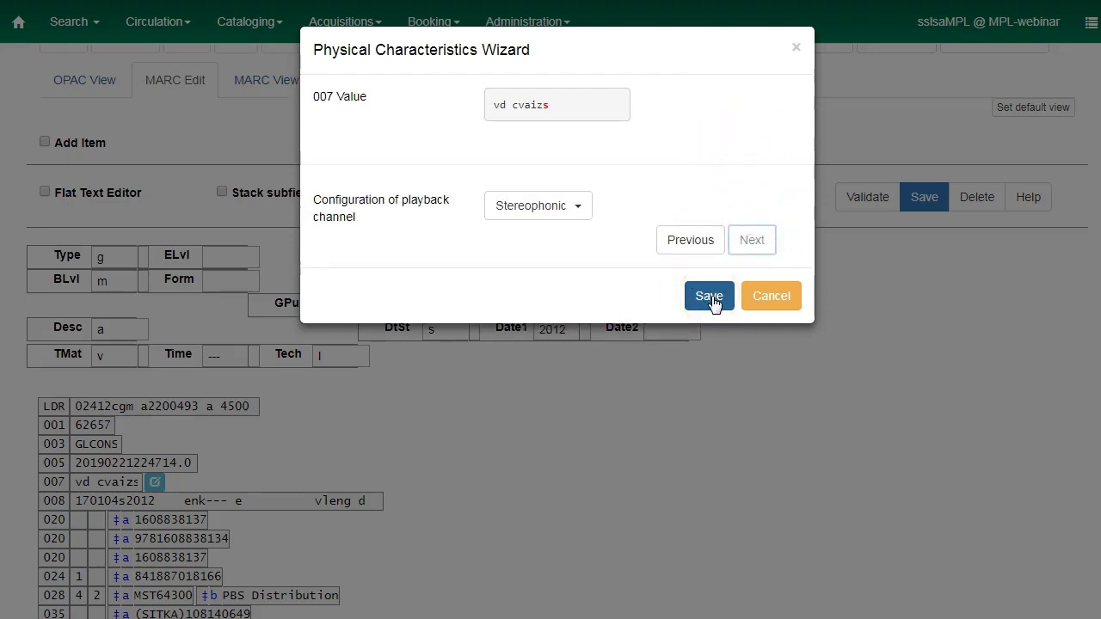
left_click(710, 299)
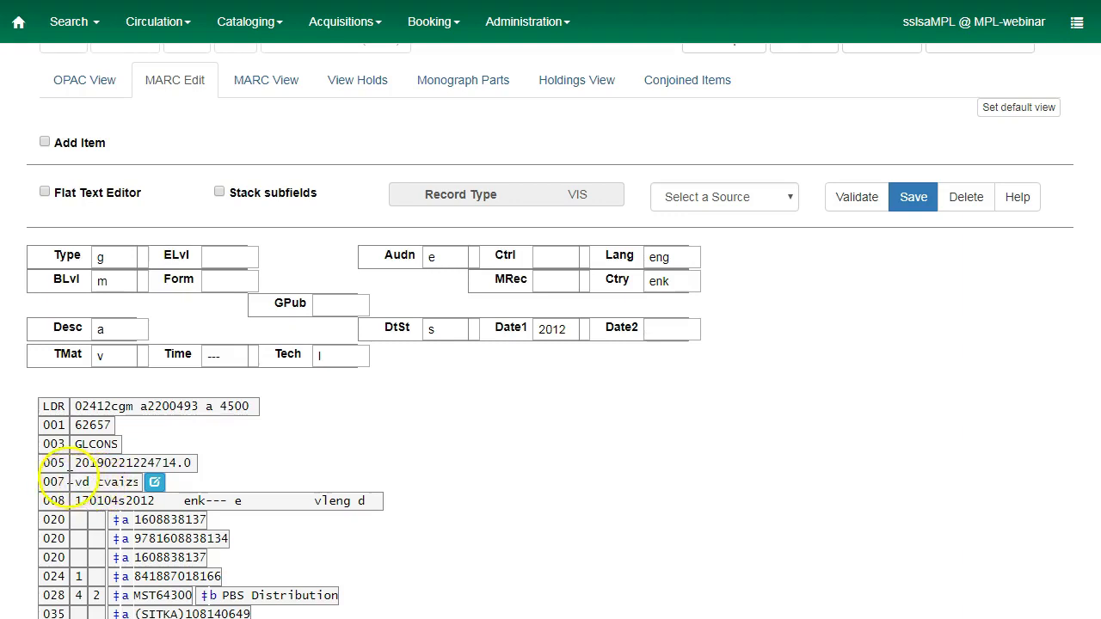
left_click(916, 211)
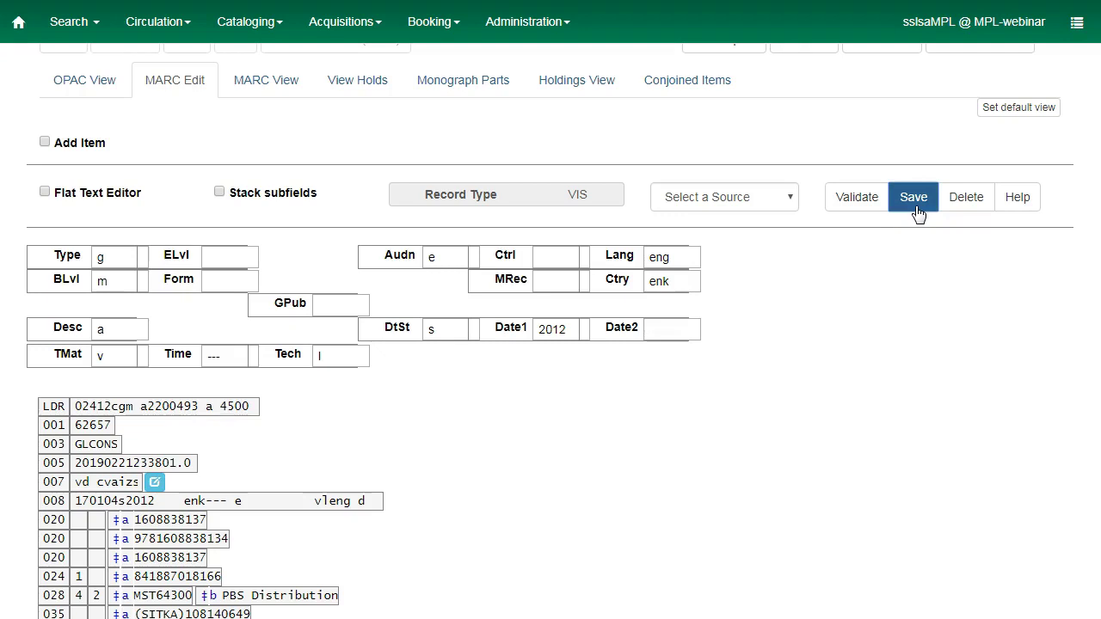
Step: Reload the OPAC view and scroll down to confirm the DVD format icon
left_click(94, 90)
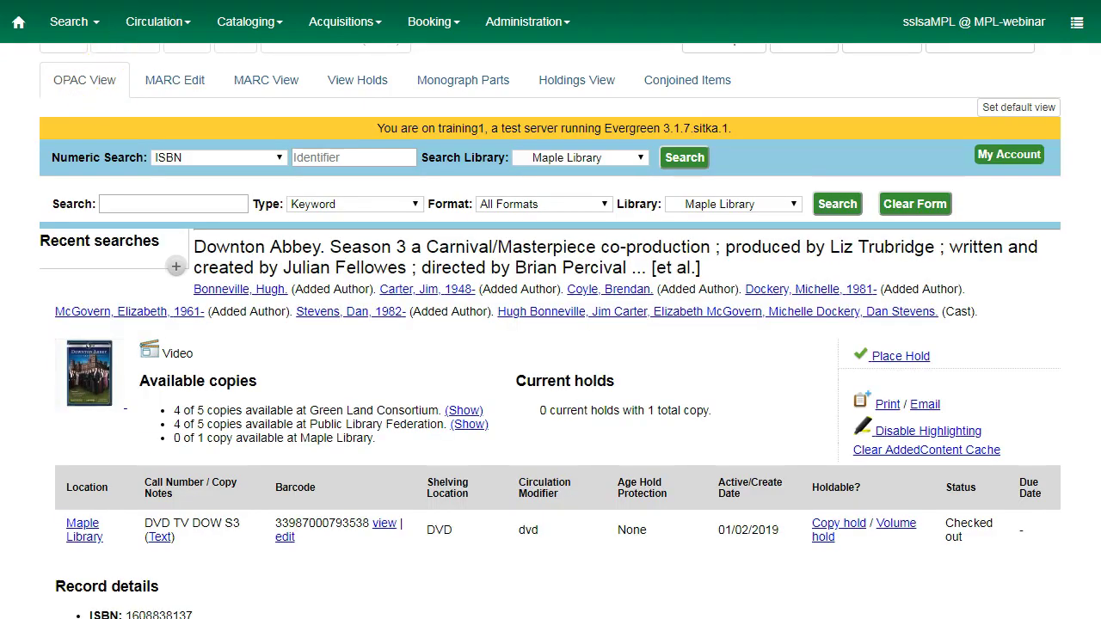
key("F5")
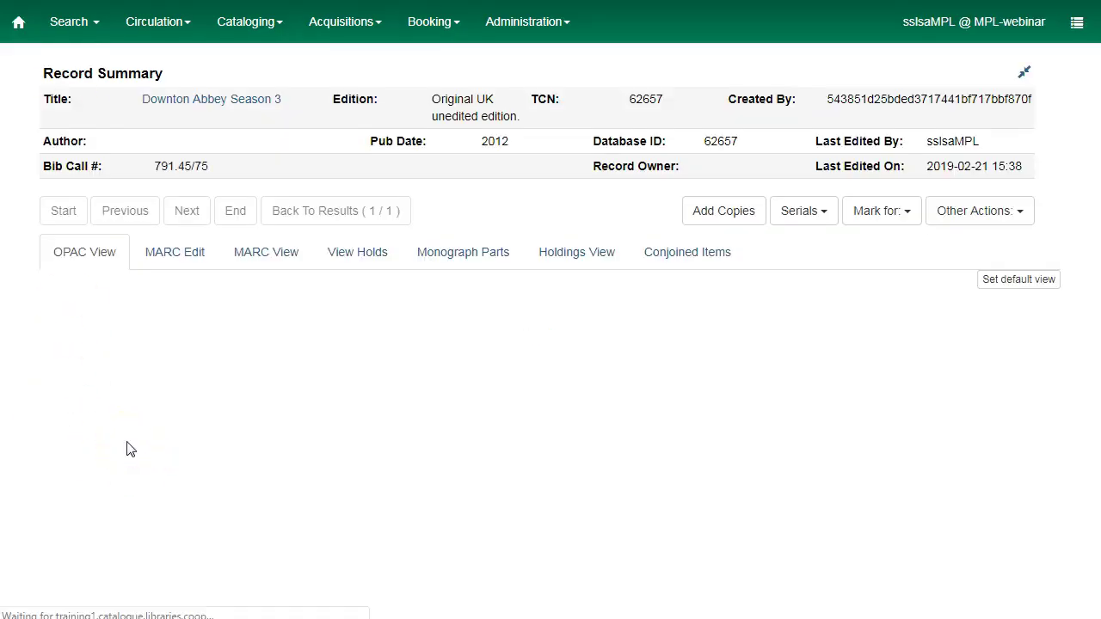
scroll(179, 419, "down", 3)
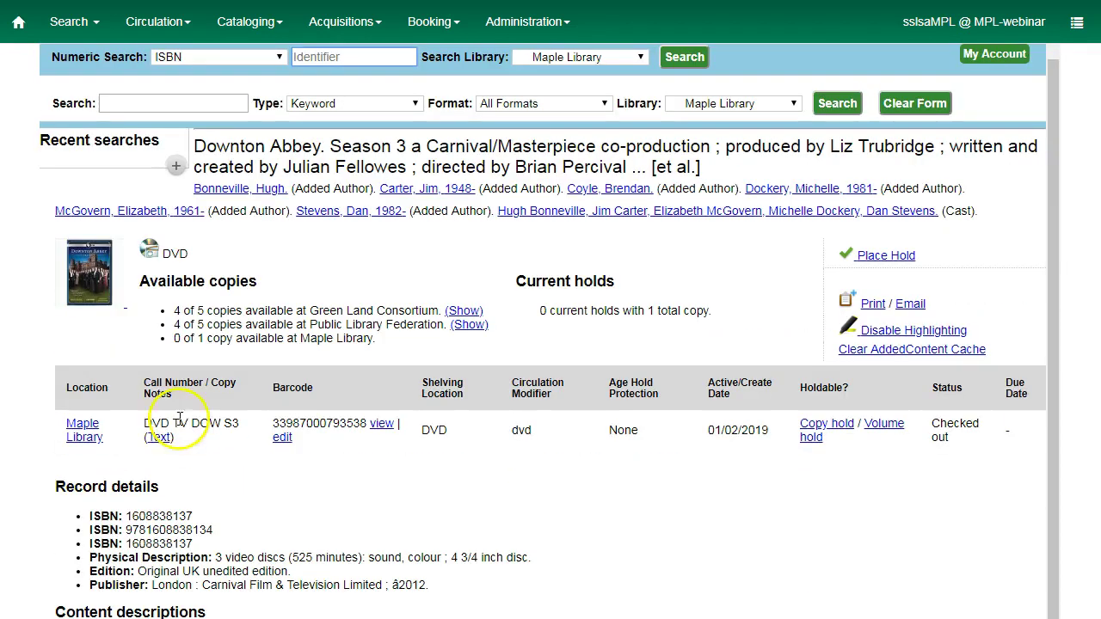